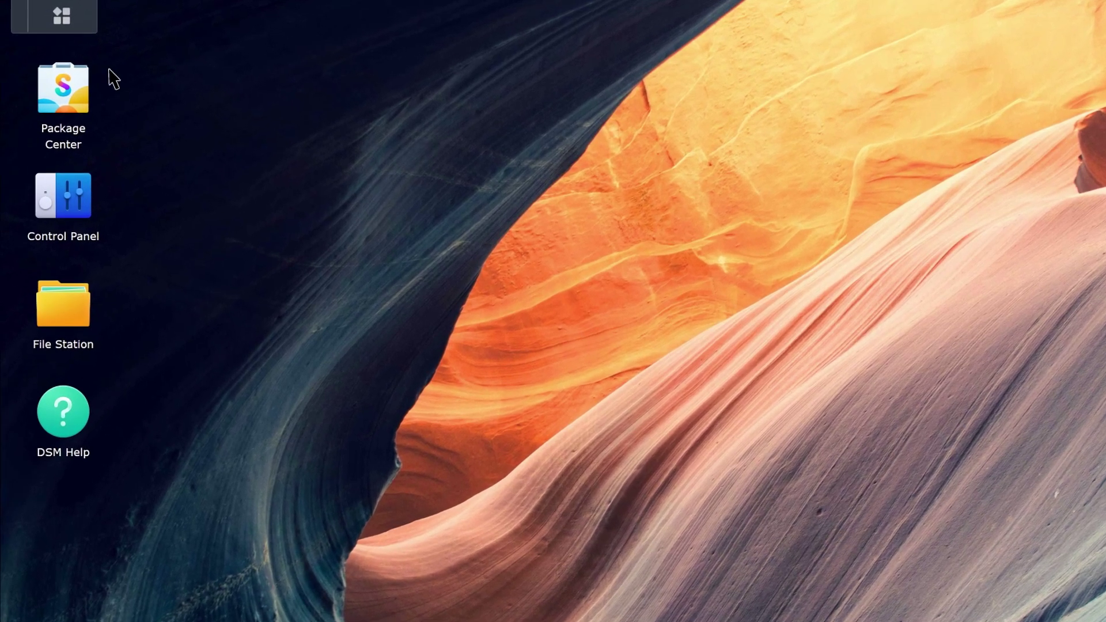
# Launch Active Backup for Google Workspace and start a new task from the Task List
pyautogui.click(82, 19)
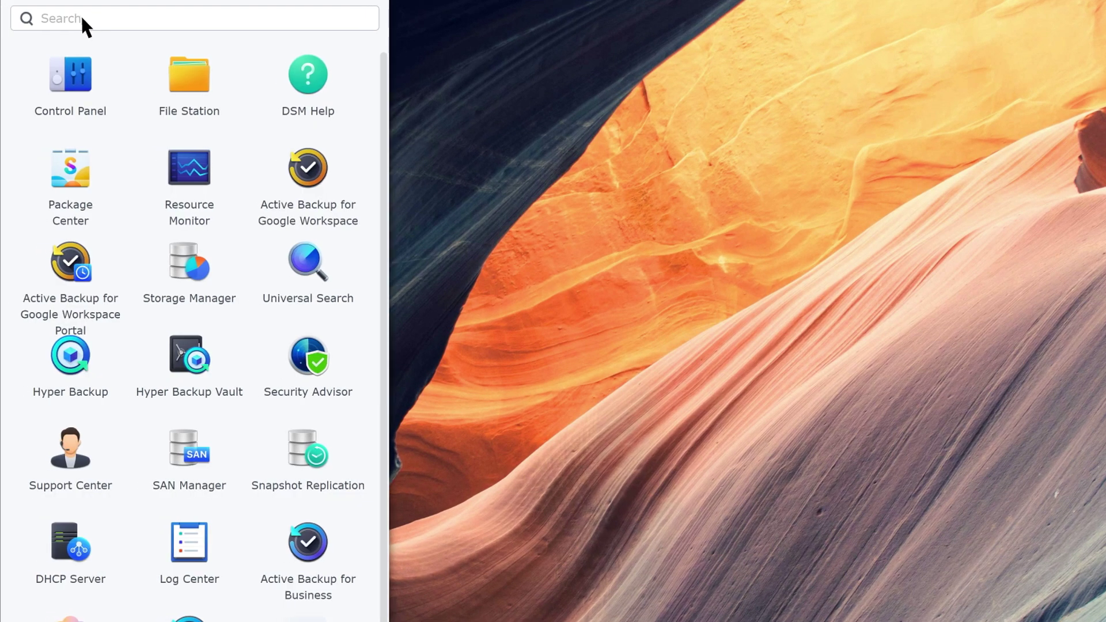
pyautogui.click(311, 179)
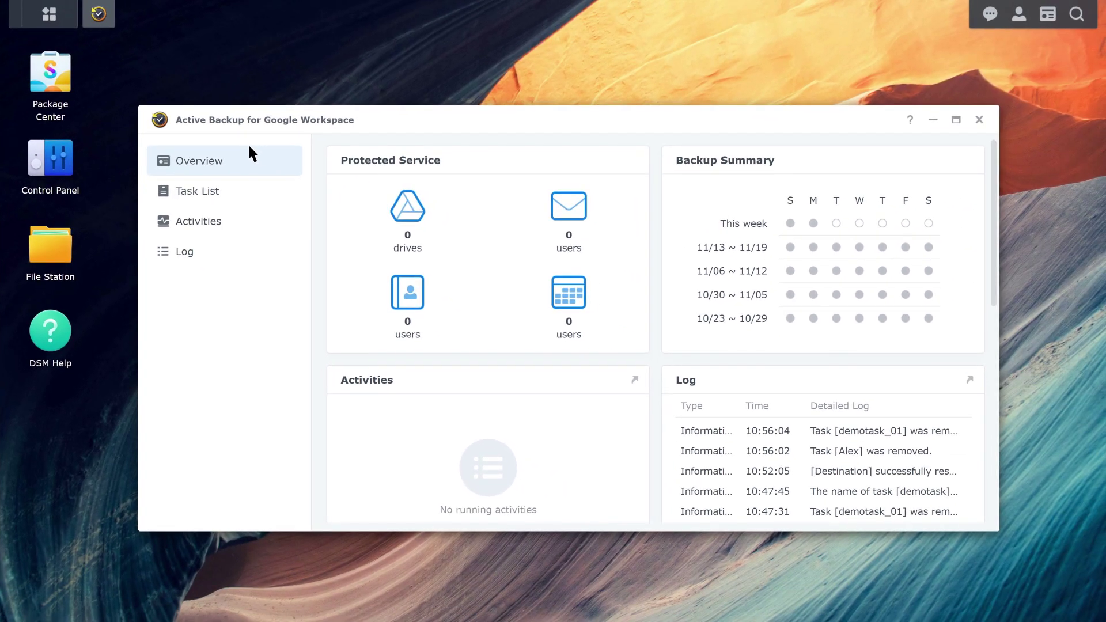
pyautogui.click(233, 195)
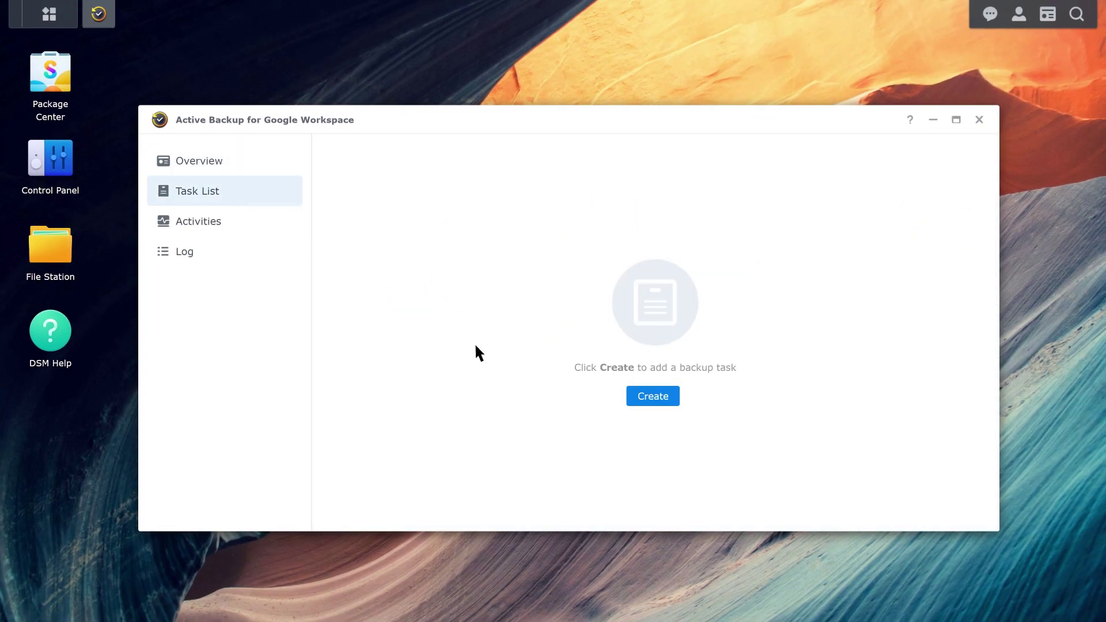
pyautogui.click(643, 397)
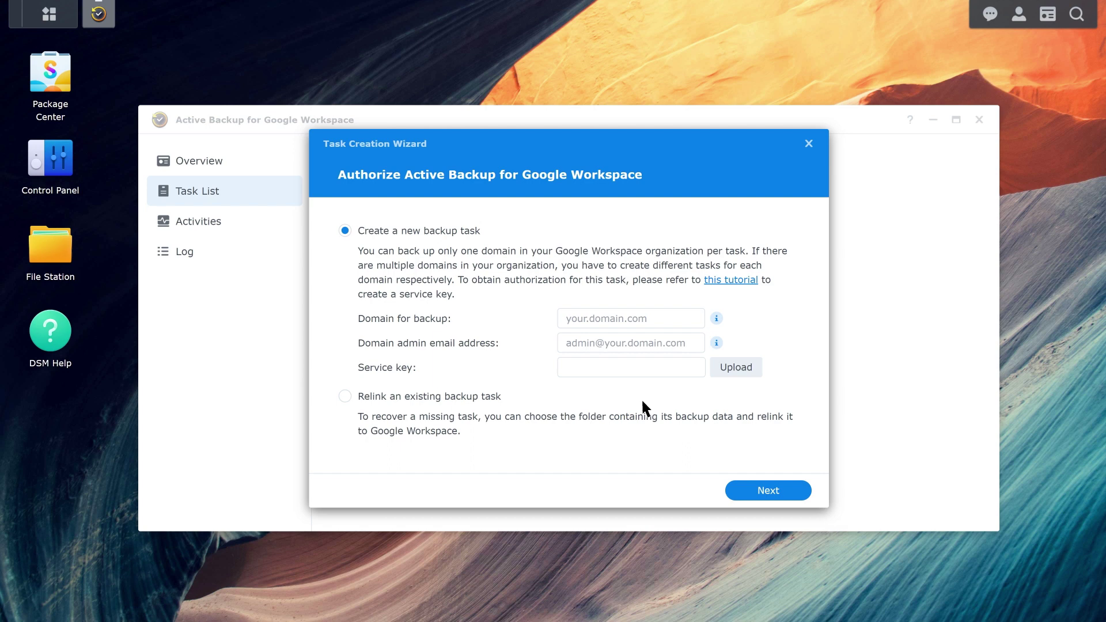
# Authorize domain synodemo.org with the admin's e-mail and the uploaded service key JSON file
pyautogui.click(634, 321)
pyautogui.write('synodemo.o')
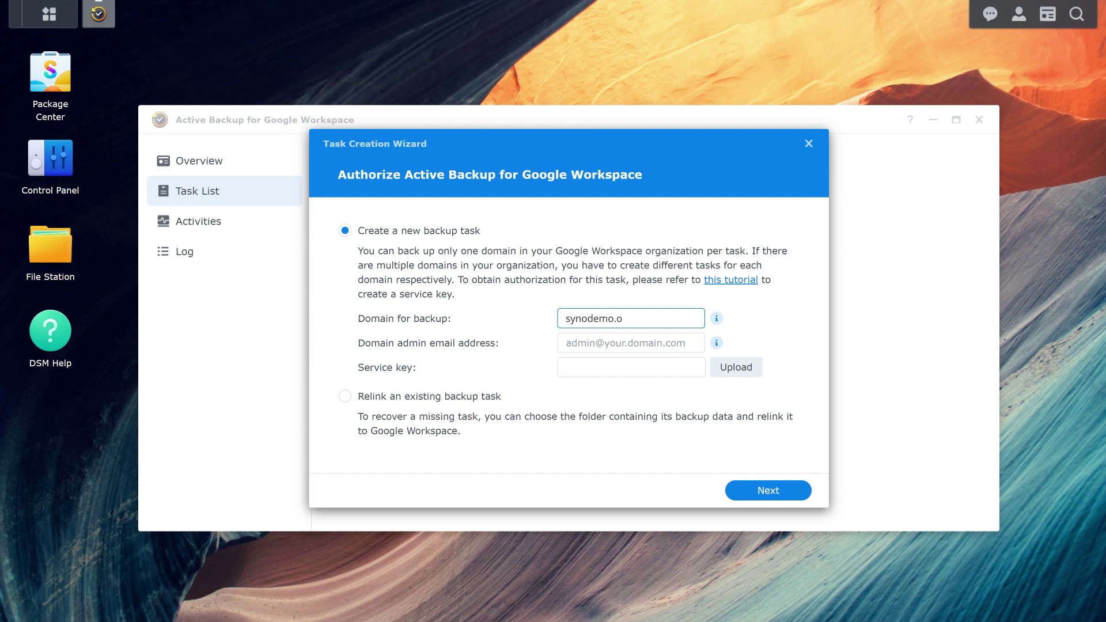
pyautogui.write('rg')
pyautogui.click(591, 344)
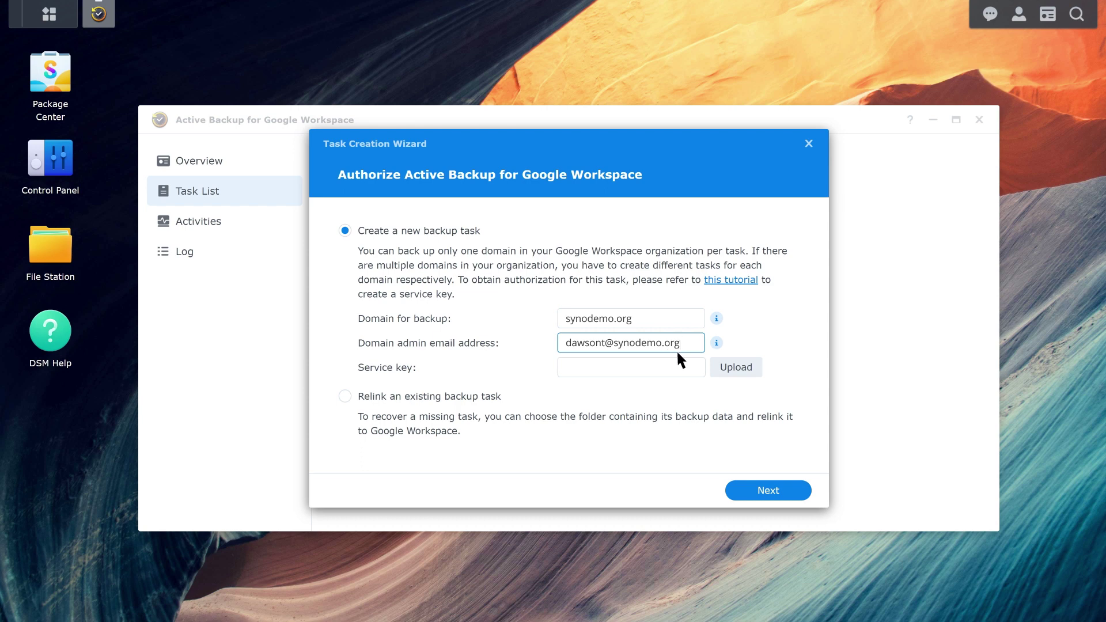
pyautogui.click(736, 369)
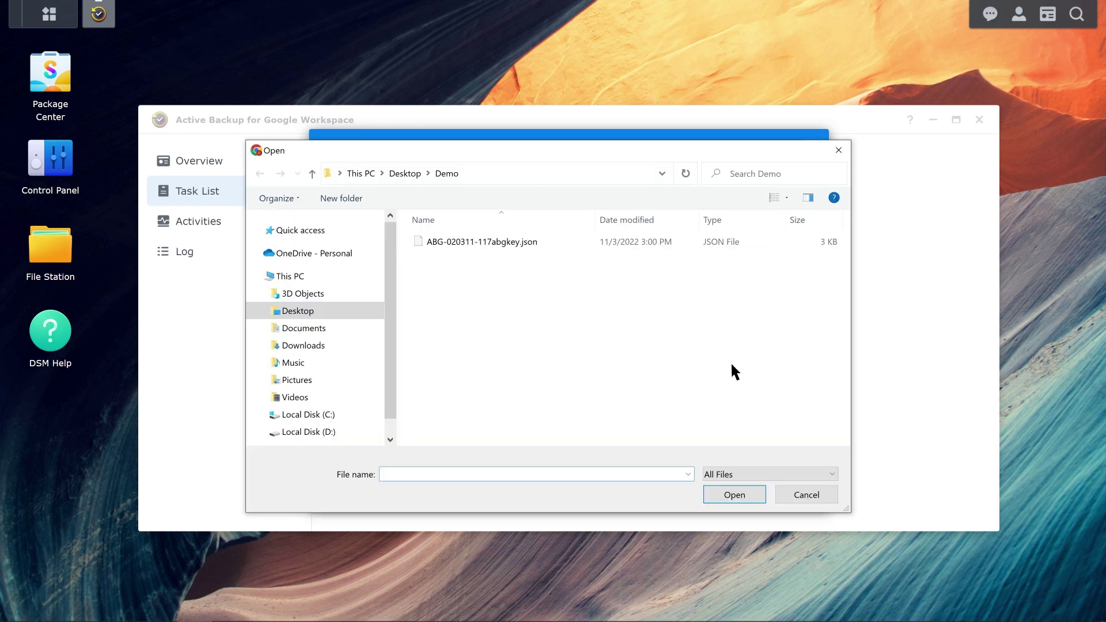
pyautogui.click(596, 242)
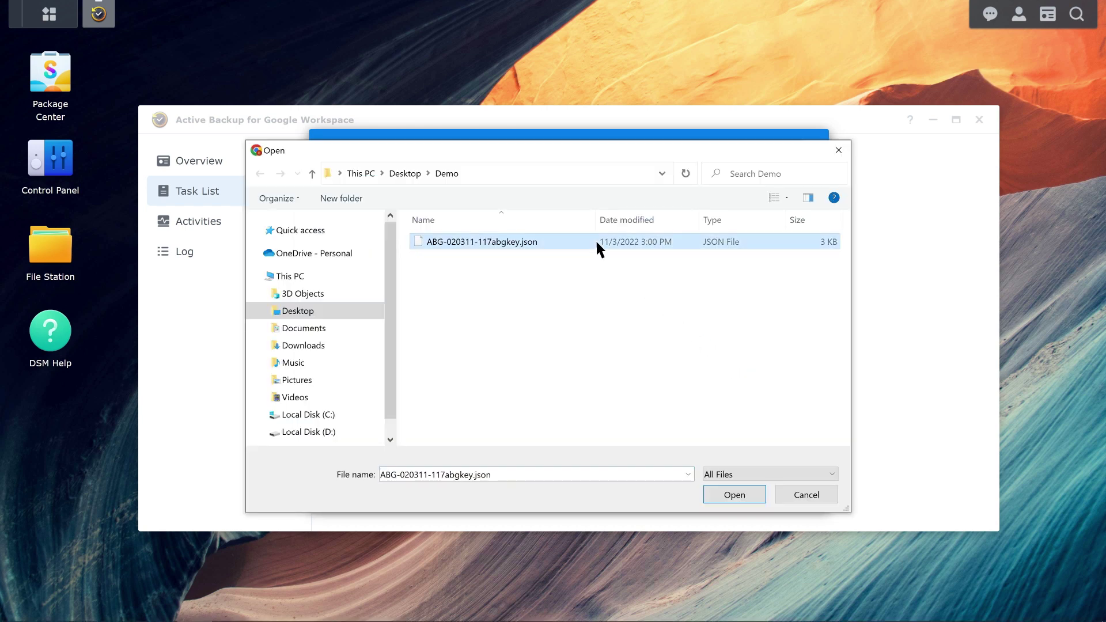
pyautogui.click(732, 493)
pyautogui.click(732, 490)
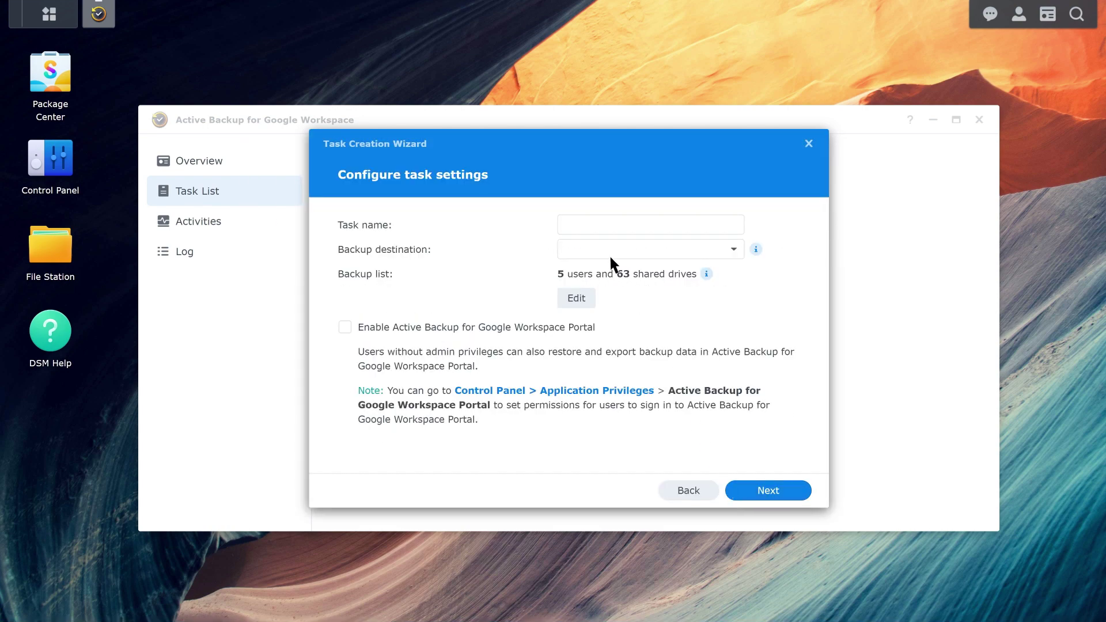
# Name the task demotask_01 and set its destination to ABG Demo_01
pyautogui.click(650, 224)
pyautogui.write('demotask')
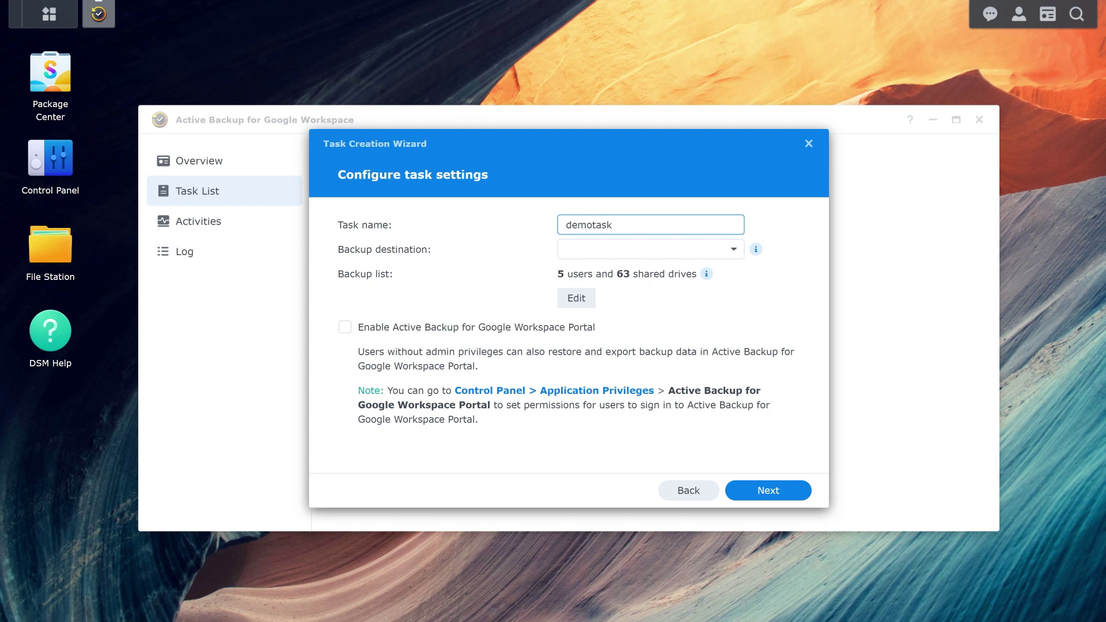
pyautogui.write('_01')
pyautogui.click(733, 249)
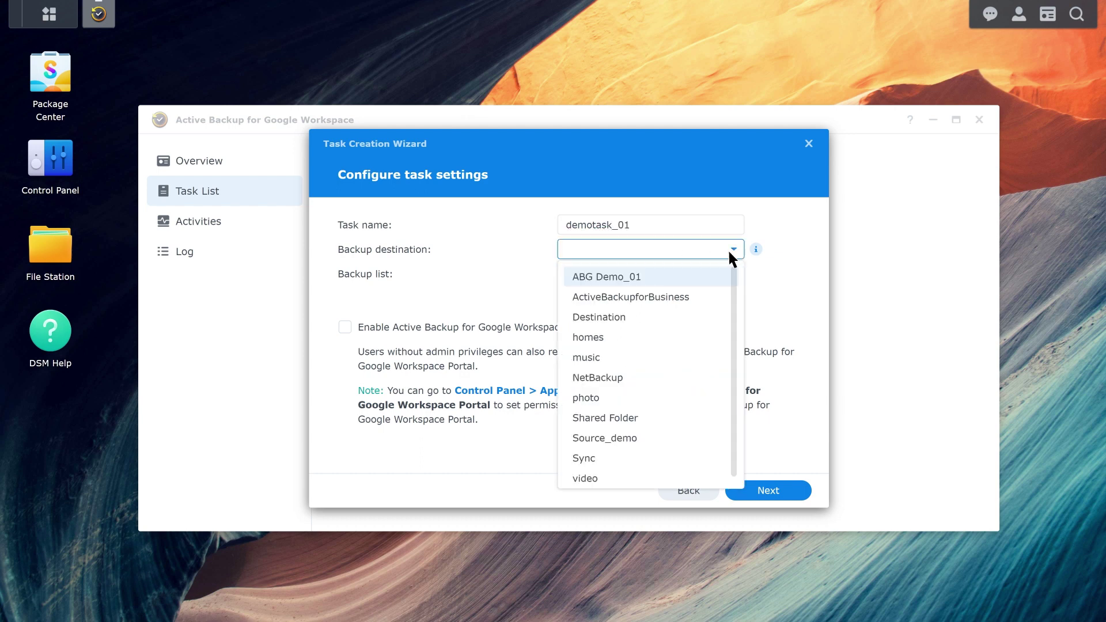
pyautogui.click(652, 278)
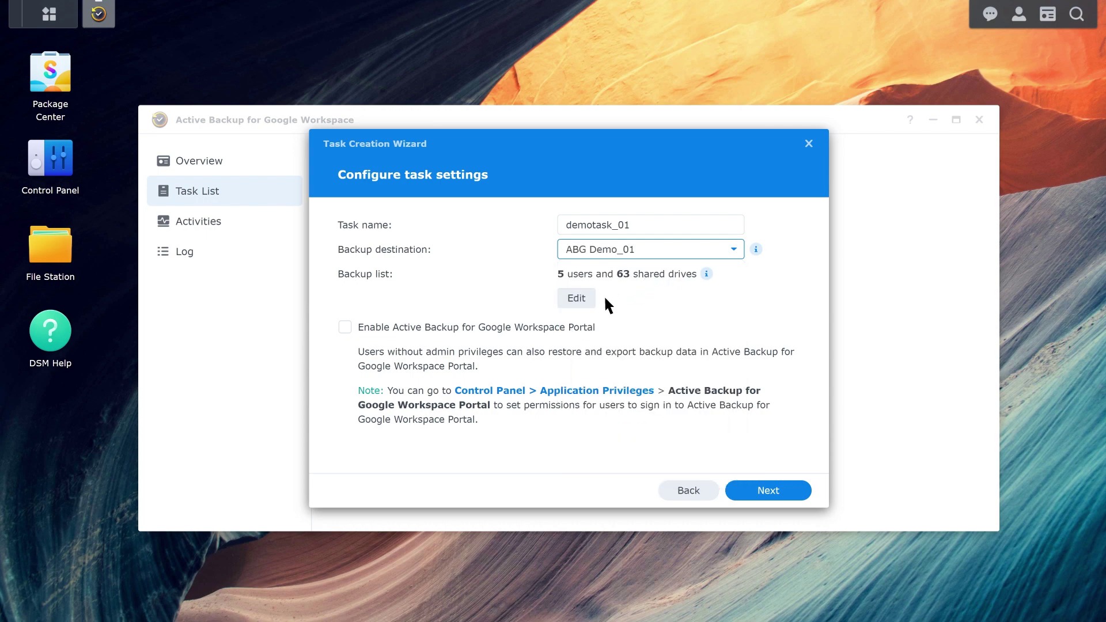
# Accept the user backup list and enable the portal for non-admin restores
pyautogui.click(577, 298)
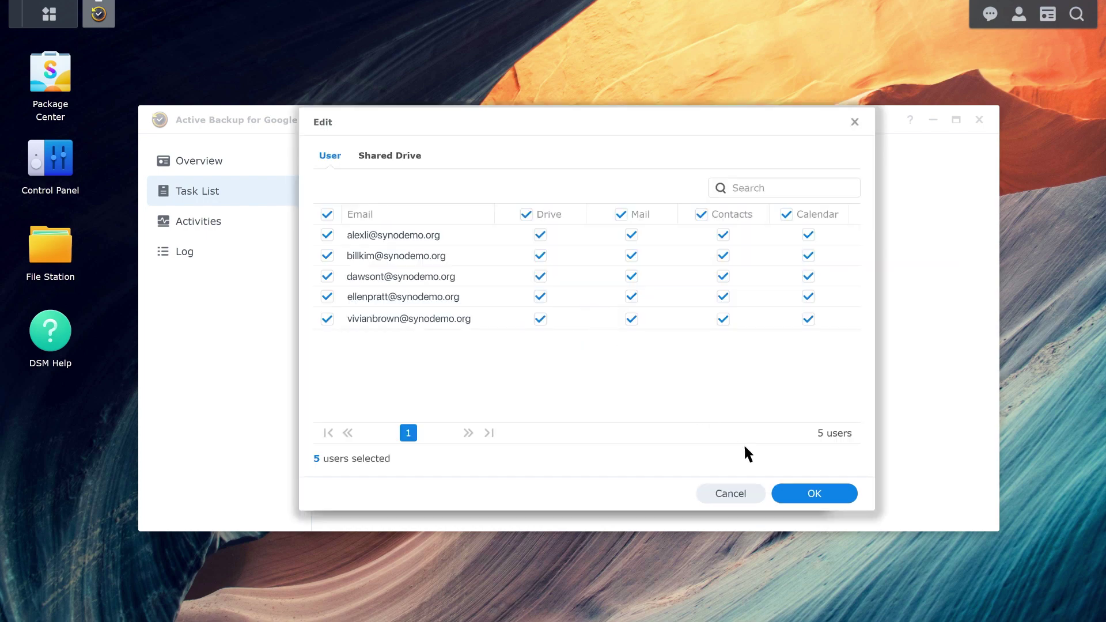
pyautogui.click(829, 499)
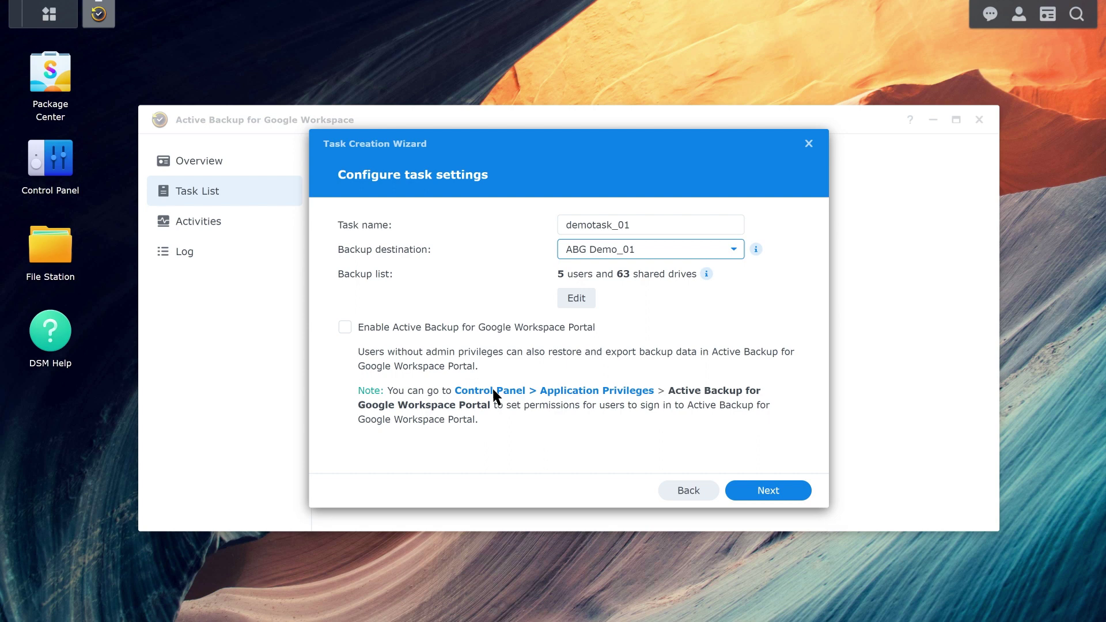
pyautogui.click(345, 328)
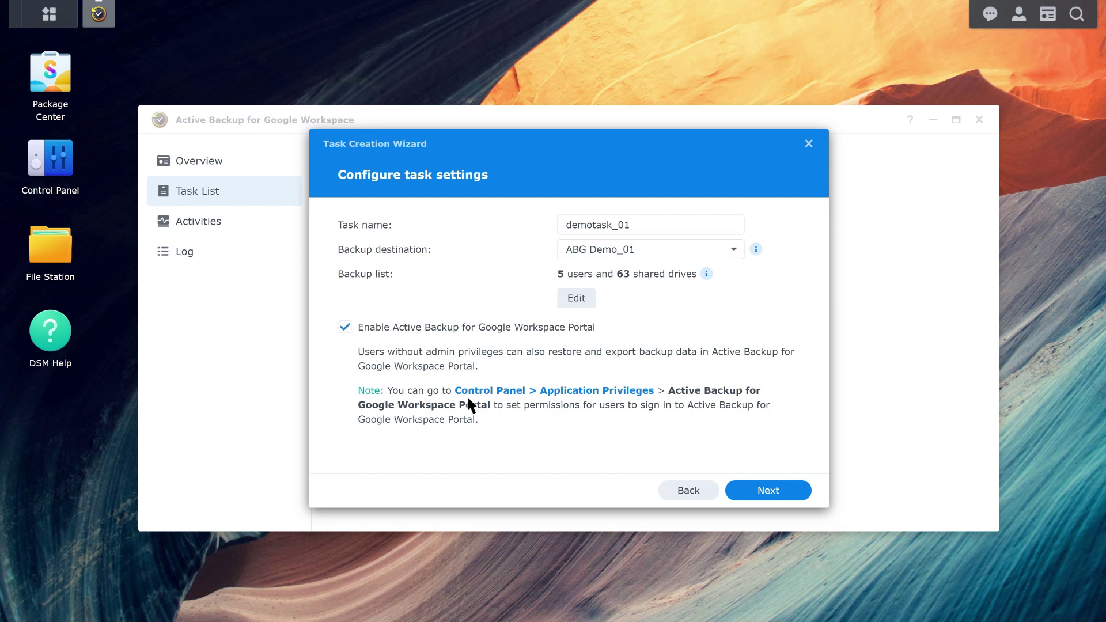
pyautogui.click(753, 494)
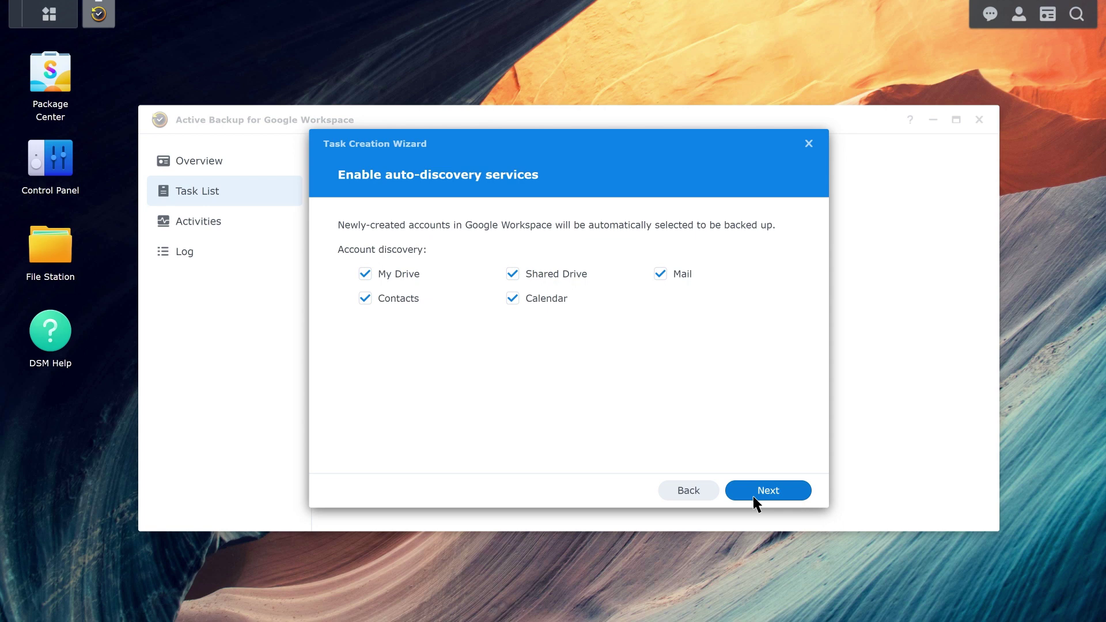
# Keep auto-discovery enabled for My Drive, Shared Drive, Mail, Contacts and Calendar
pyautogui.click(754, 498)
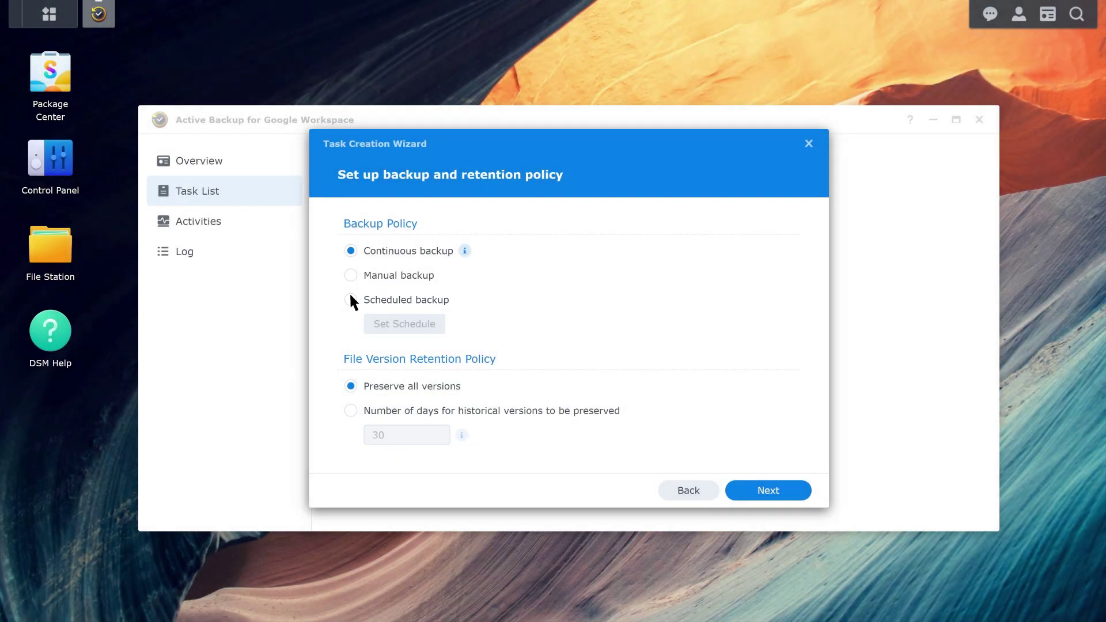
# Switch to scheduled backup and accept the default daily schedule
pyautogui.click(350, 299)
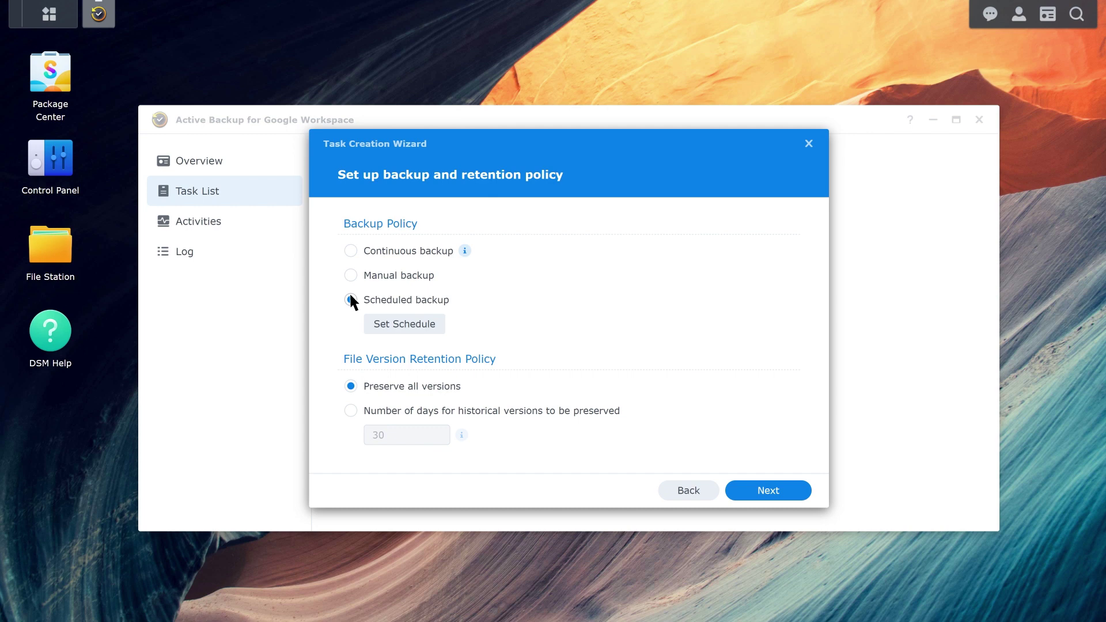
pyautogui.click(375, 320)
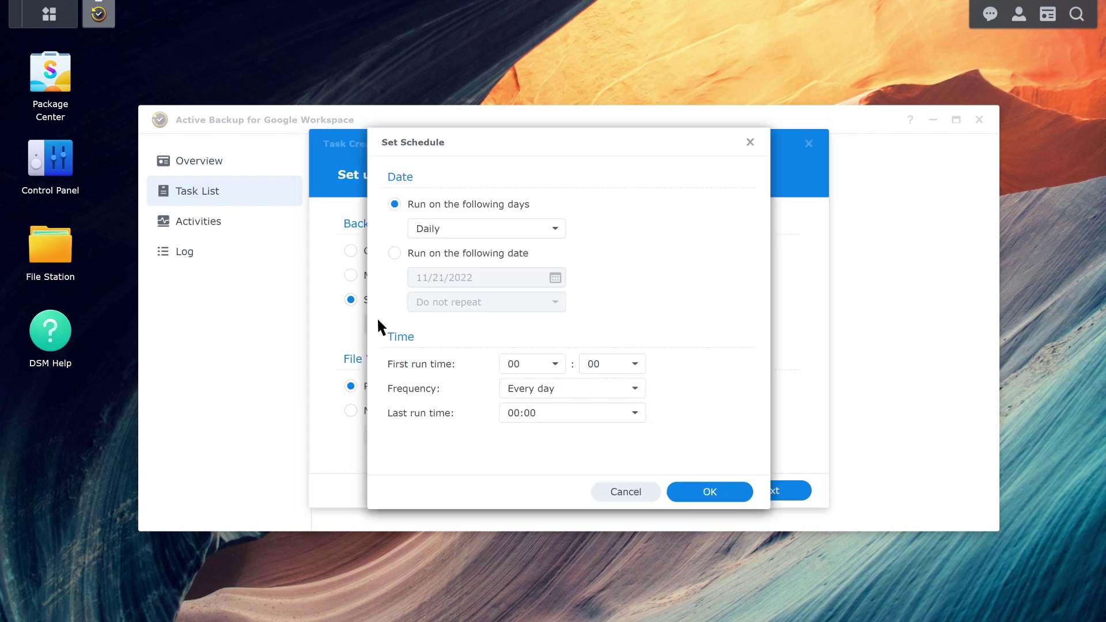
pyautogui.click(678, 490)
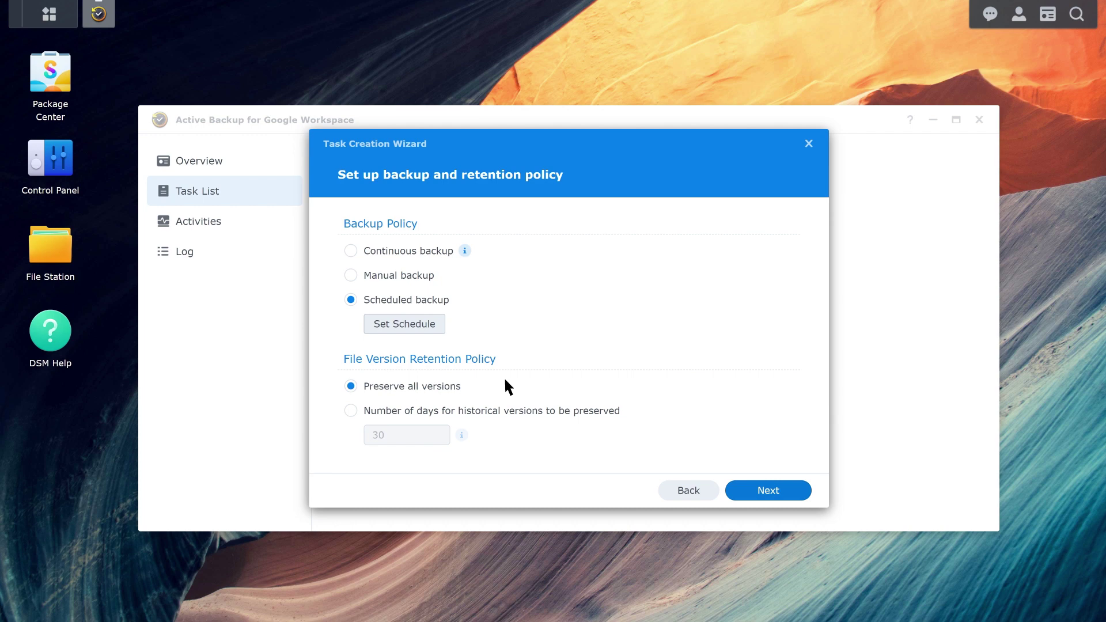
# Complete the demotask_01 wizard and run the first backup now
pyautogui.click(751, 496)
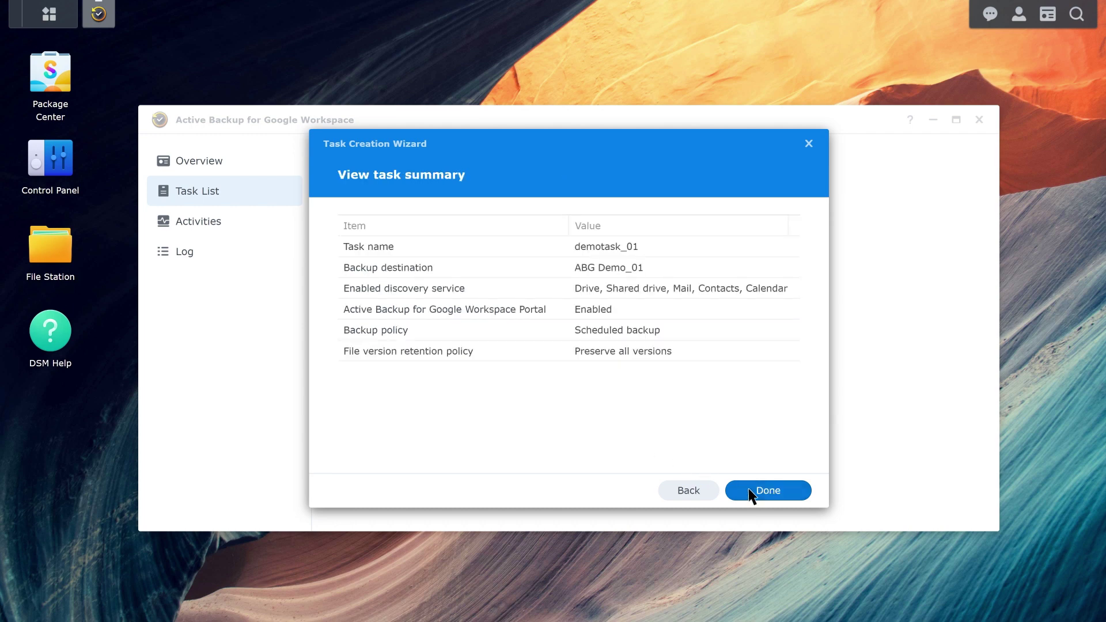
pyautogui.click(752, 495)
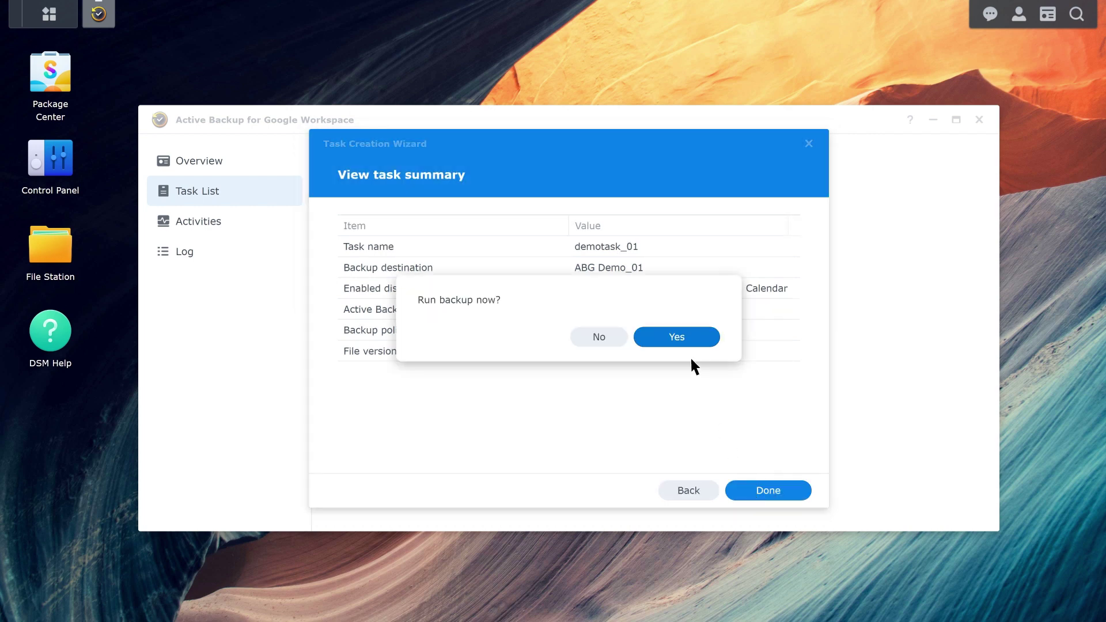
pyautogui.click(680, 337)
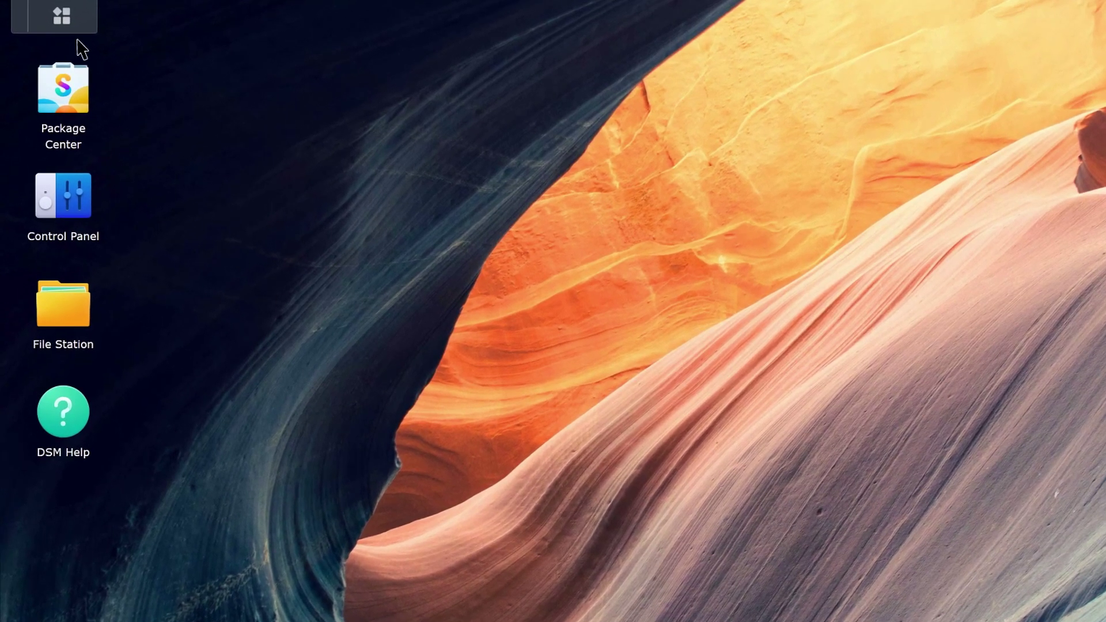
# Launch the Active Backup for Google Workspace Portal and view the current user's backups
pyautogui.click(63, 18)
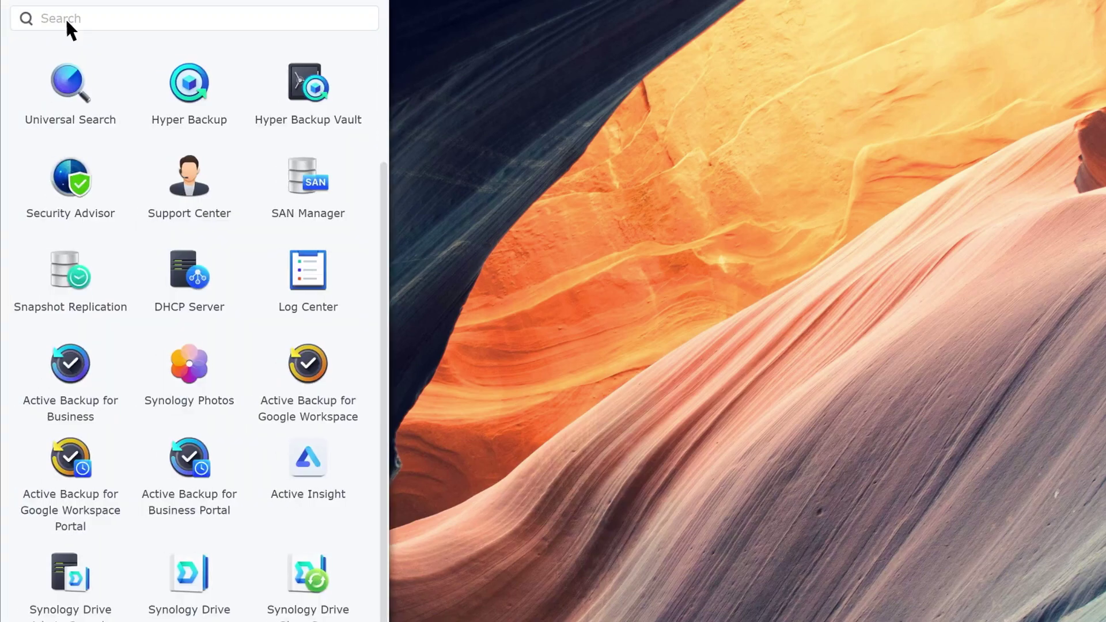
pyautogui.click(71, 458)
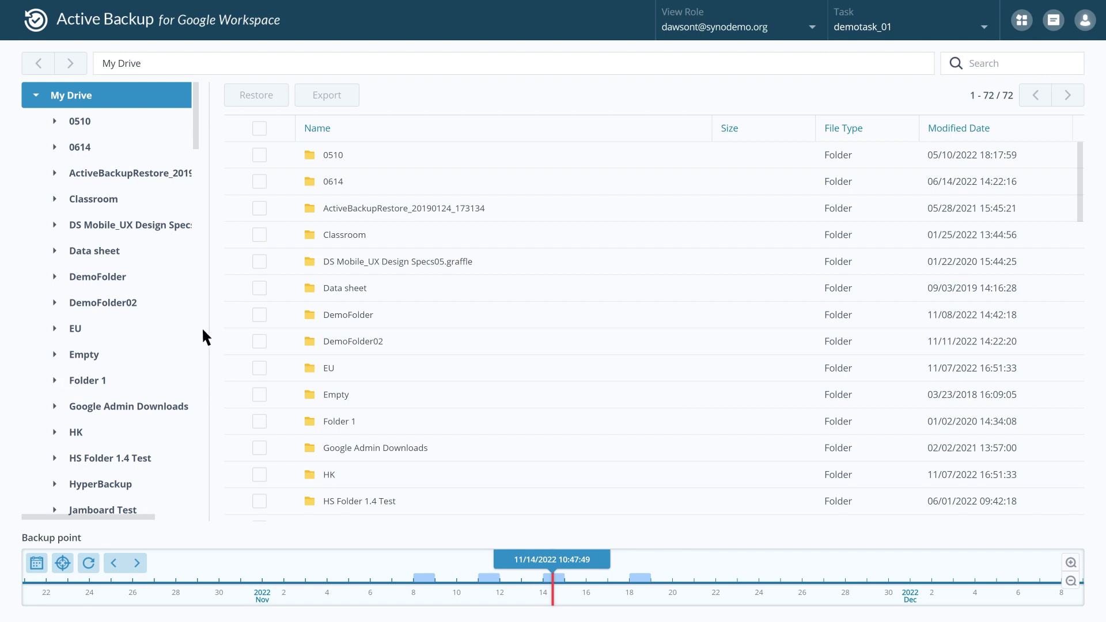
pyautogui.click(813, 29)
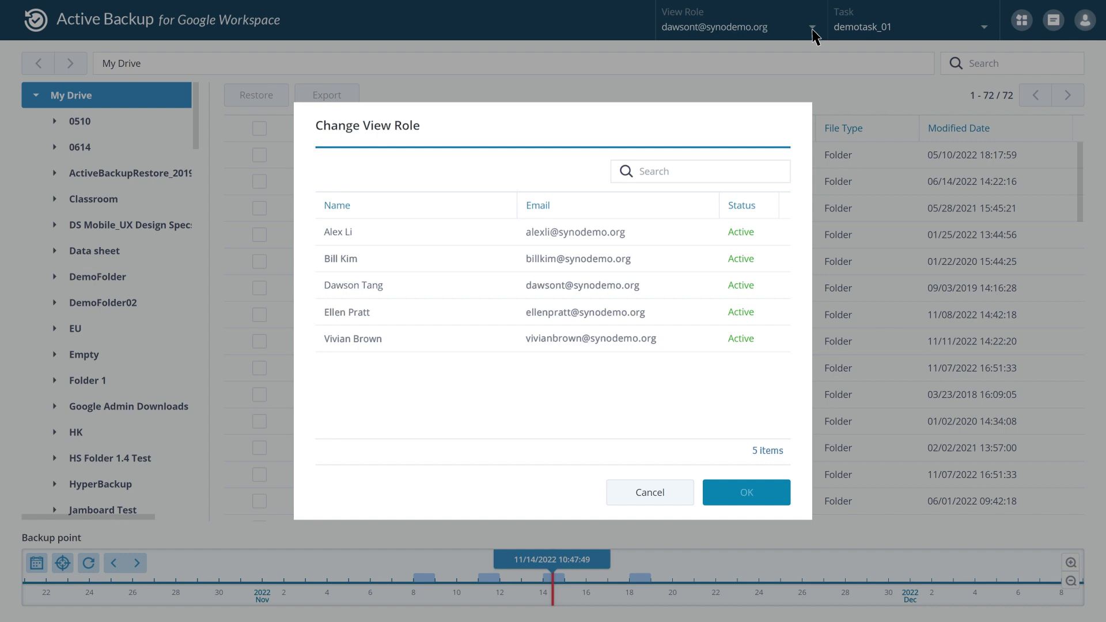
pyautogui.click(421, 282)
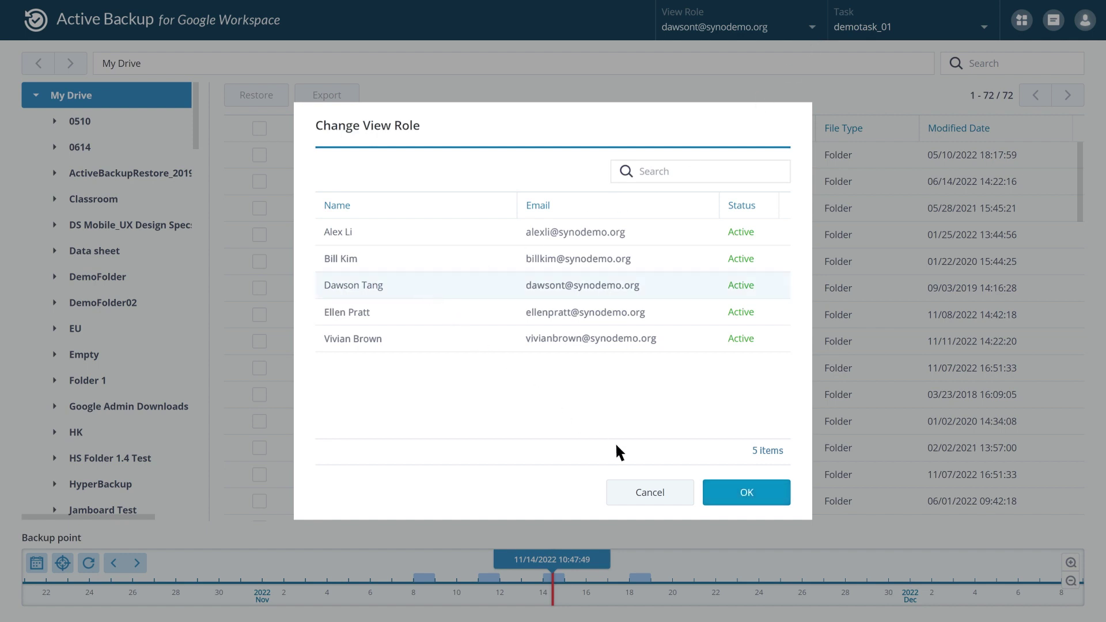
pyautogui.click(724, 499)
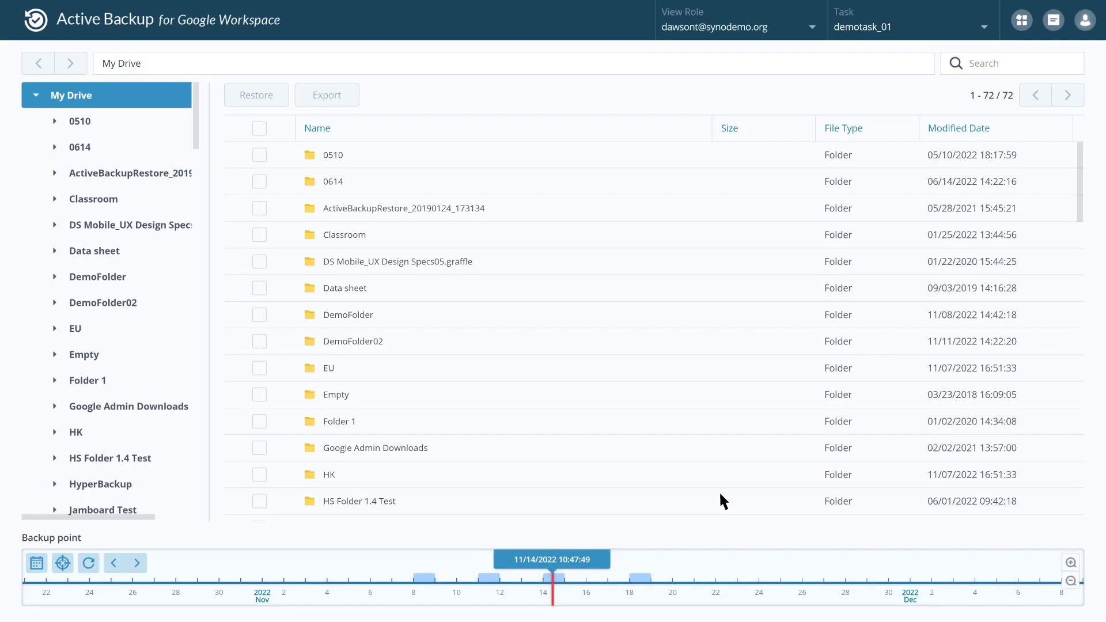
# Keep demotask_01 as the browsed task and check the backed-up service types
pyautogui.click(984, 28)
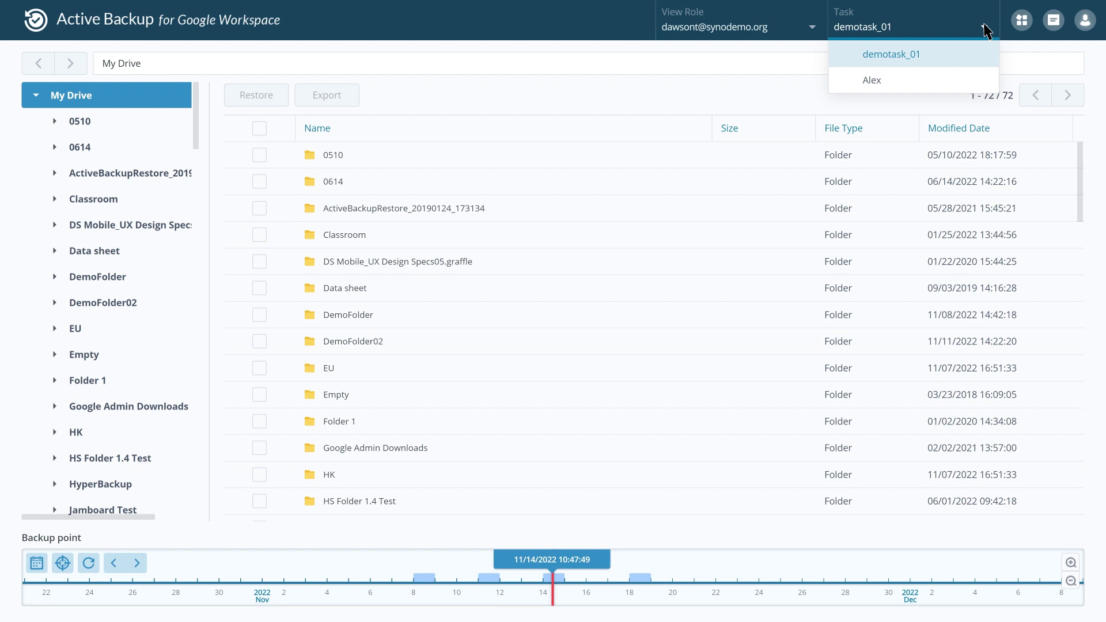
pyautogui.click(949, 62)
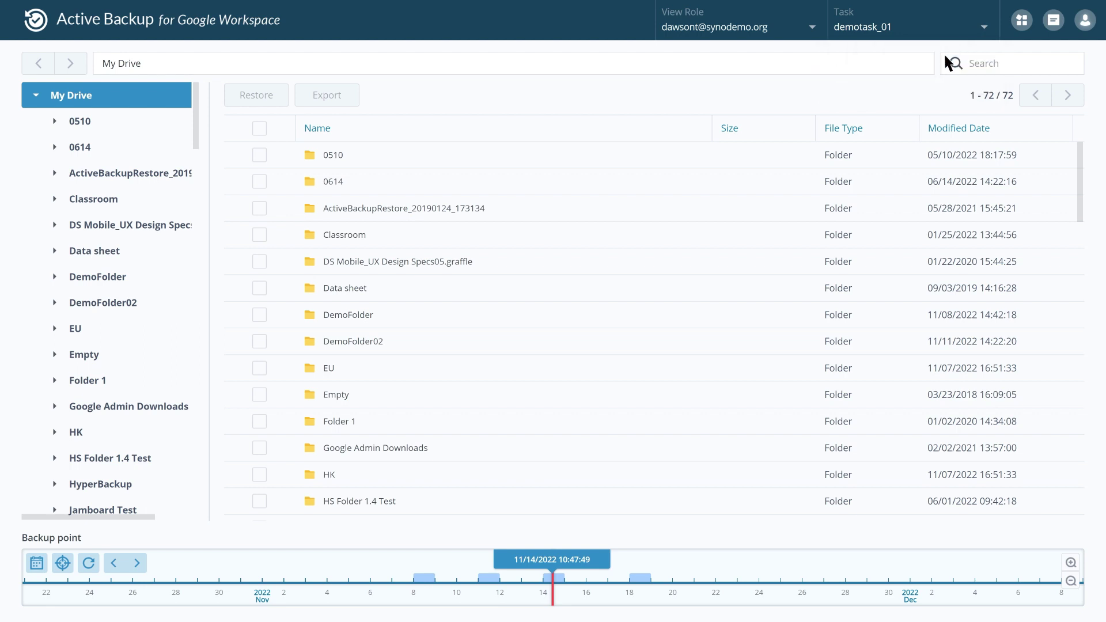
pyautogui.click(1020, 22)
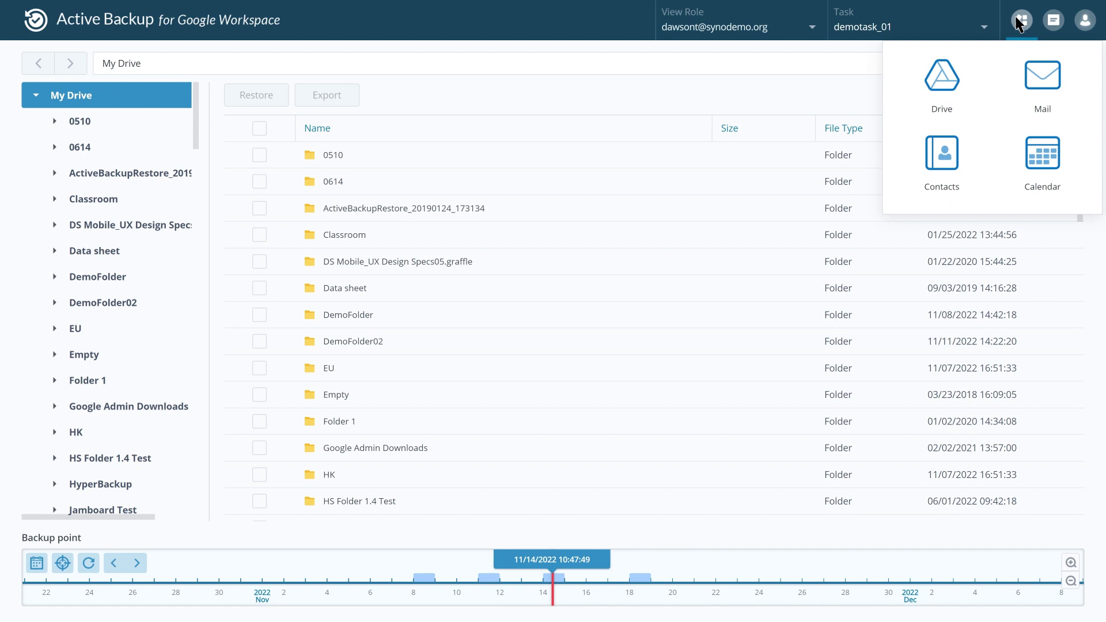
# Move the Drive backup timeline to the 11/11/2022 05:11:49 backup point
pyautogui.click(946, 85)
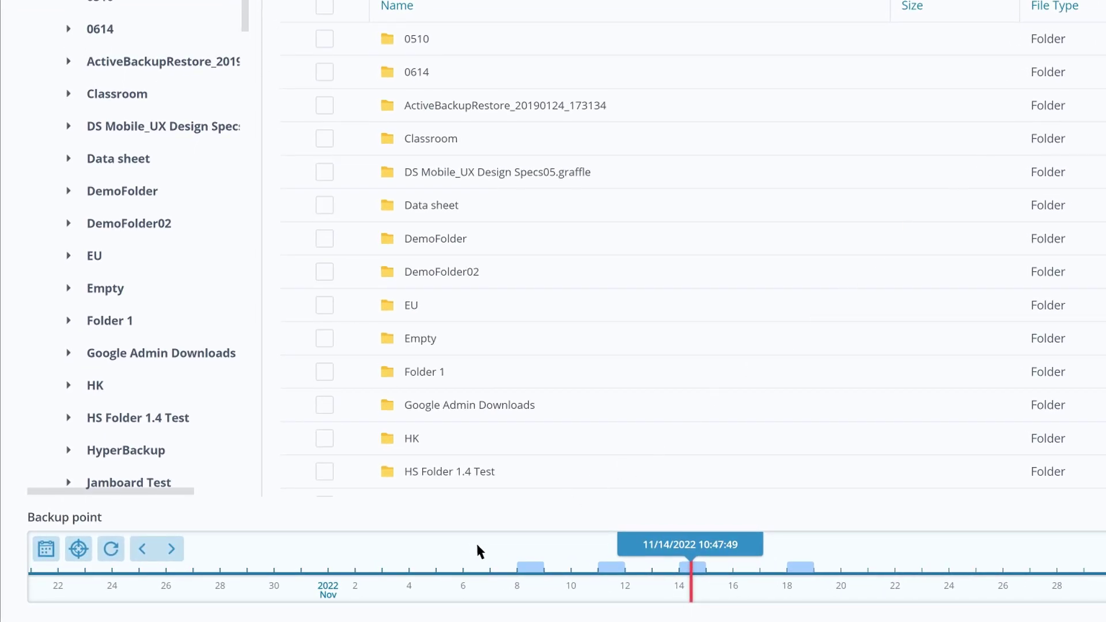
pyautogui.moveTo(477, 546); pyautogui.dragTo(532, 547)
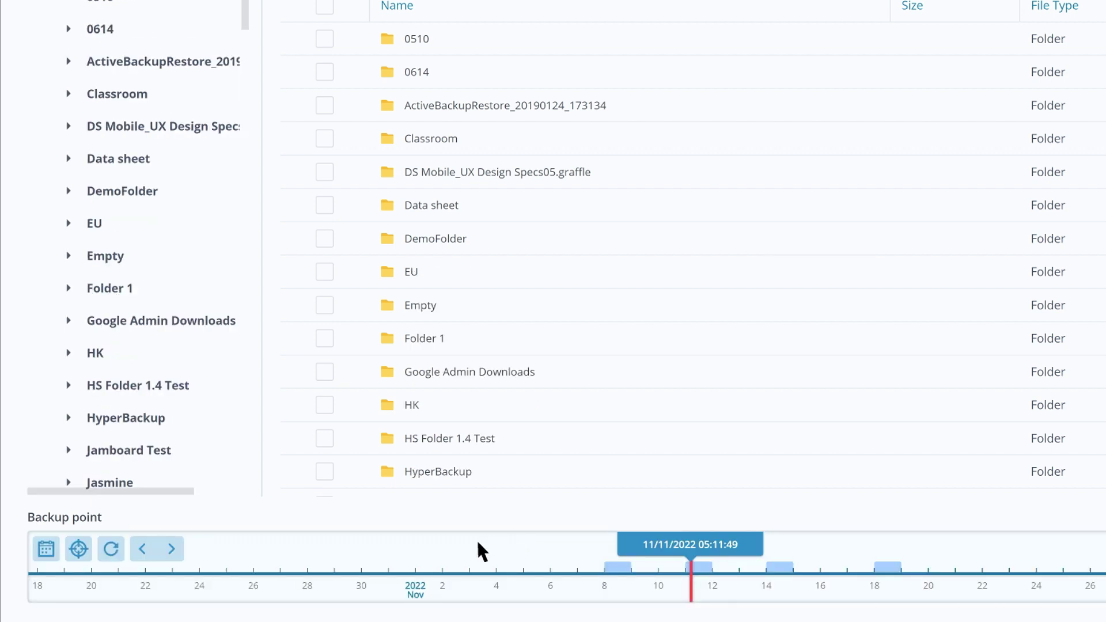
pyautogui.click(170, 548)
pyautogui.click(45, 548)
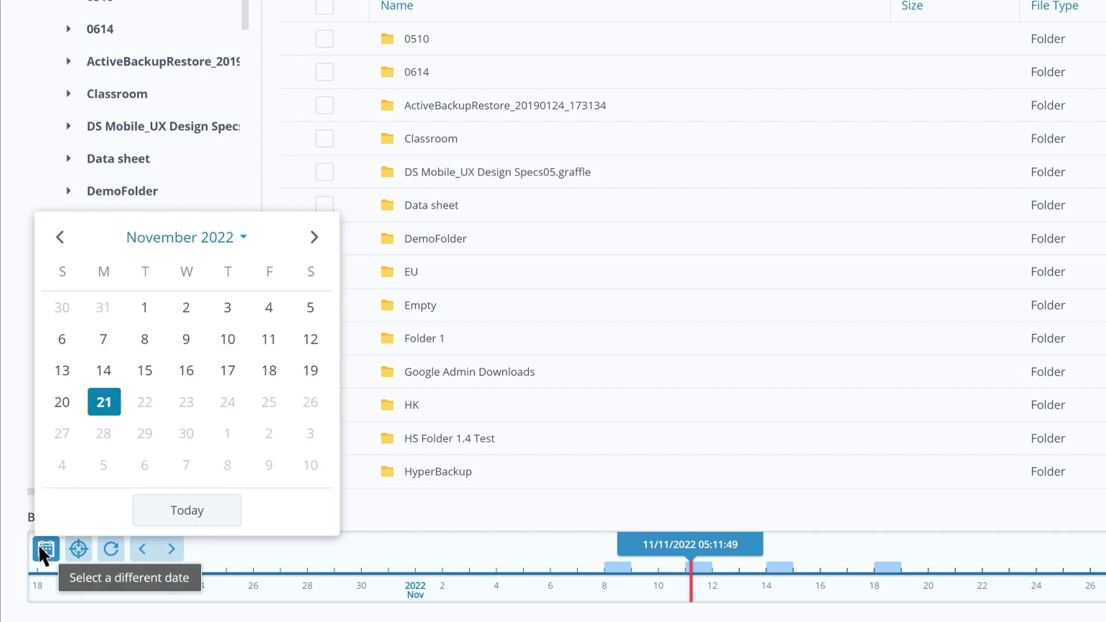
pyautogui.click(39, 545)
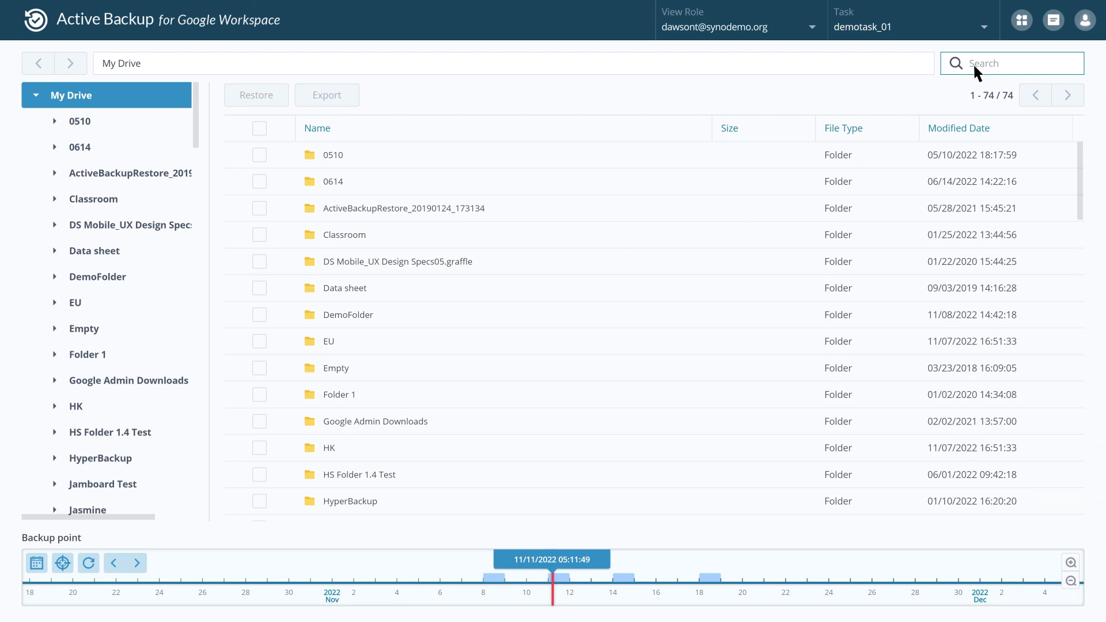
# Search the backed-up files for 'DemoFolder'
pyautogui.click(973, 64)
pyautogui.write('DemoFolder')
pyautogui.press('Return')
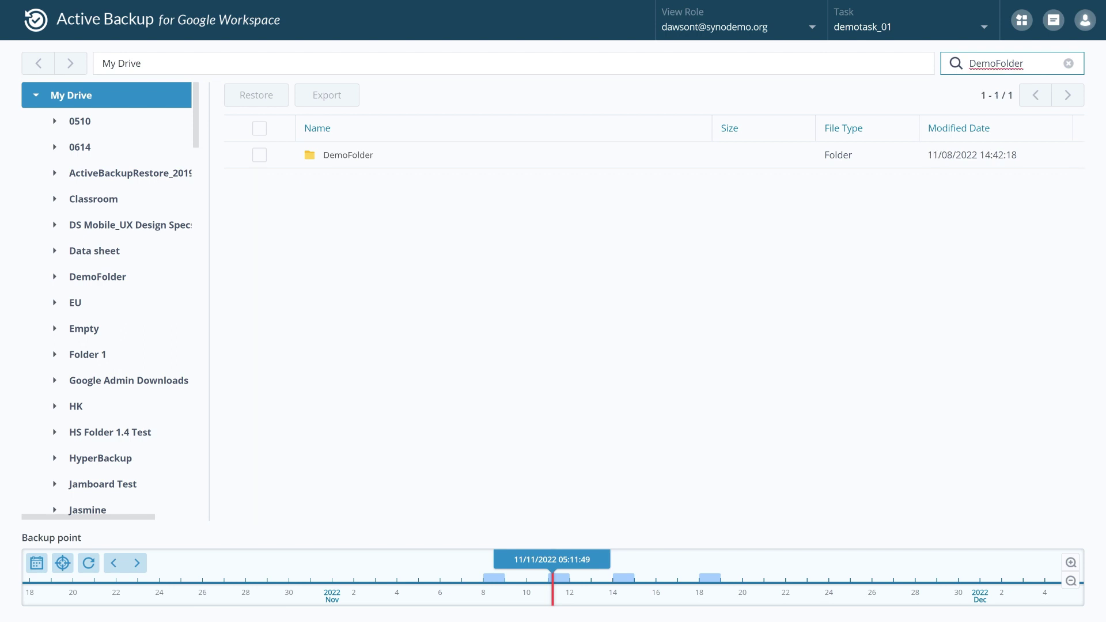
# Restore DemoFolder into My Drive
pyautogui.click(259, 155)
pyautogui.click(267, 99)
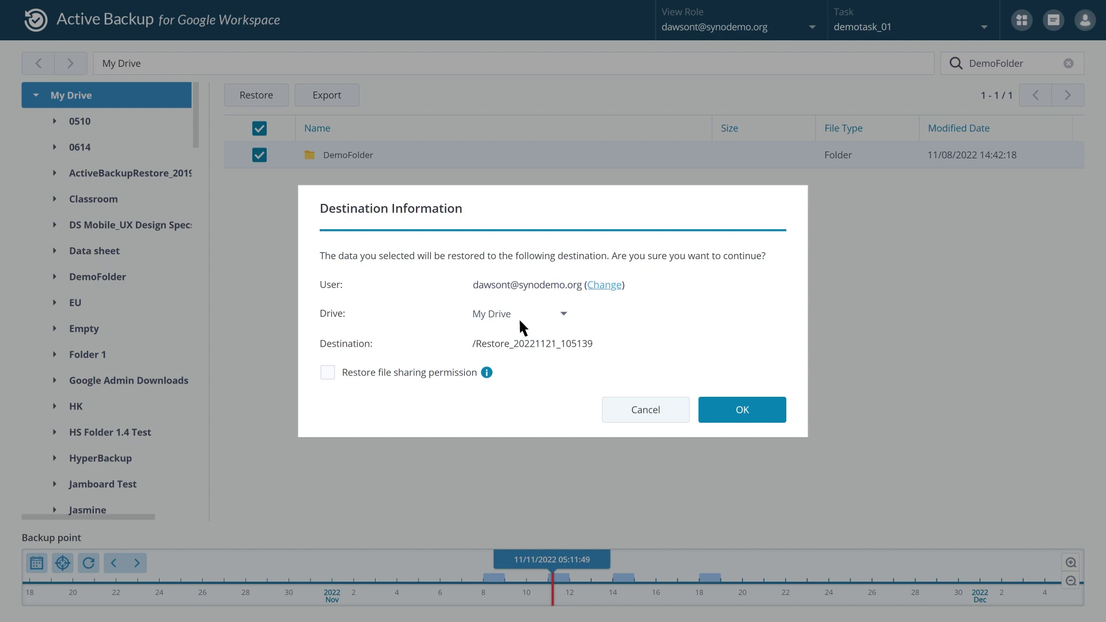
pyautogui.moveTo(487, 375)
pyautogui.click(728, 417)
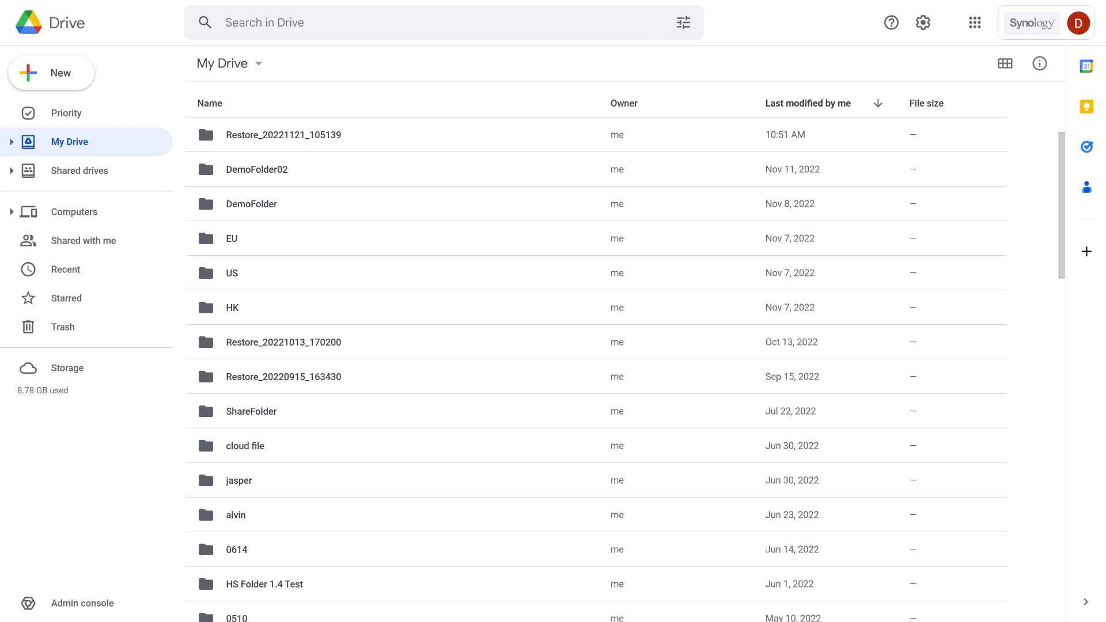
# Select the Restore_20221121_105139 folder in Google Drive's My Drive
pyautogui.click(465, 143)
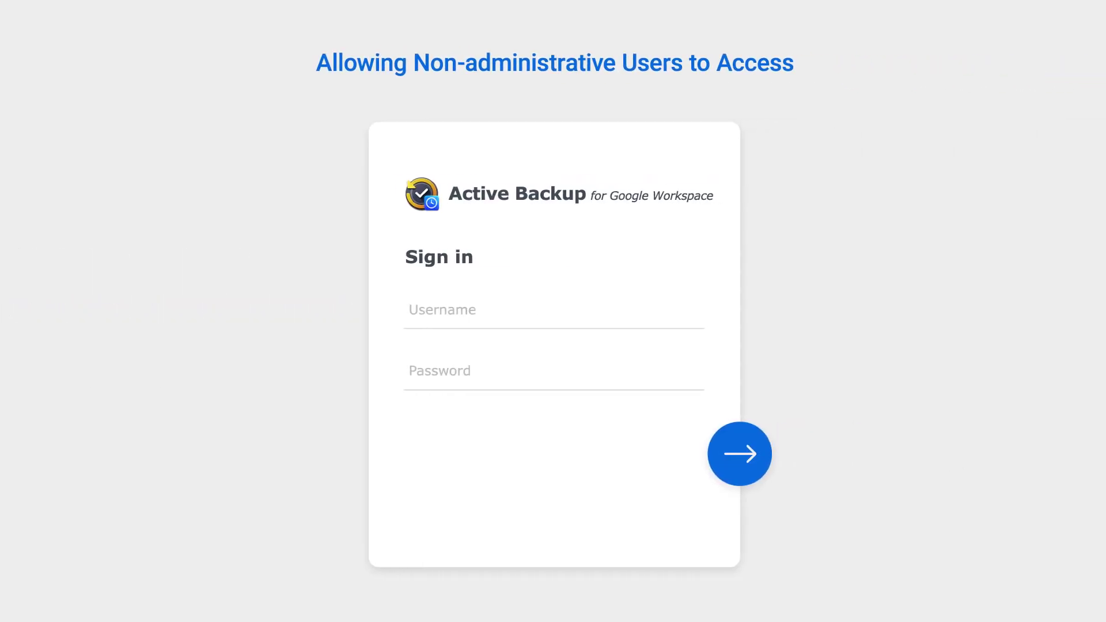
# Sign in to the portal with a non-admin user's username and password
pyautogui.press('Tab')
pyautogui.write('•••••••••')
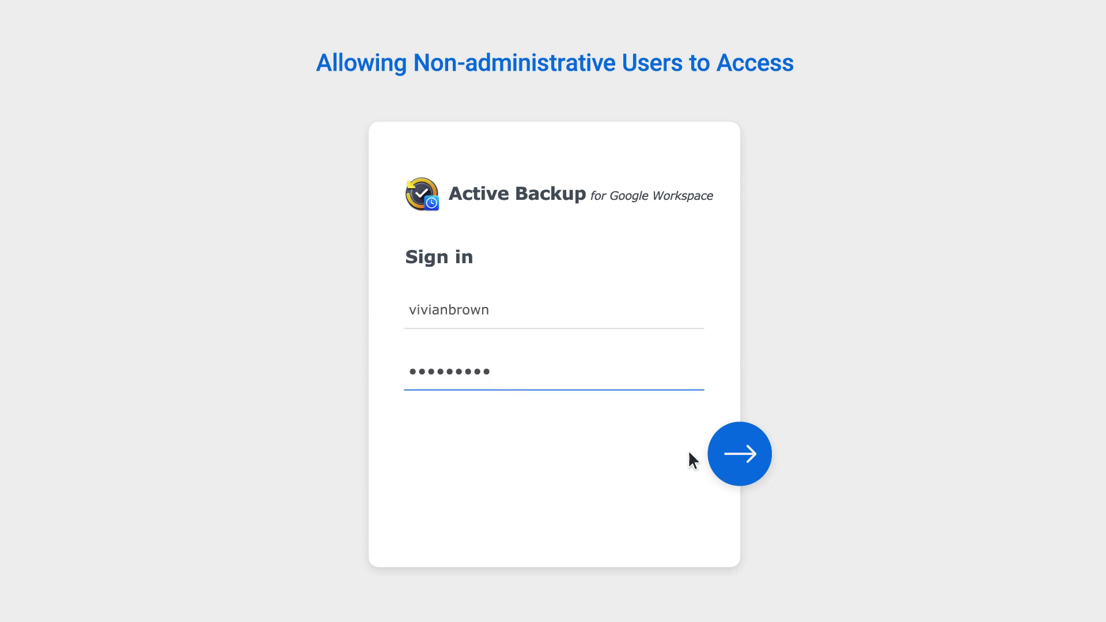
pyautogui.click(739, 455)
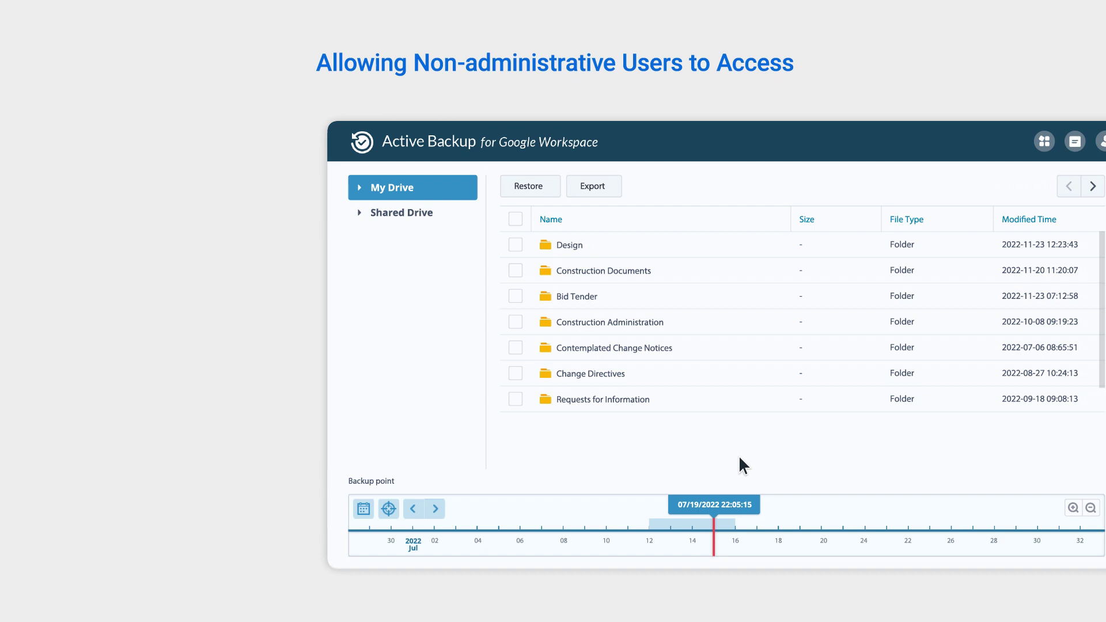